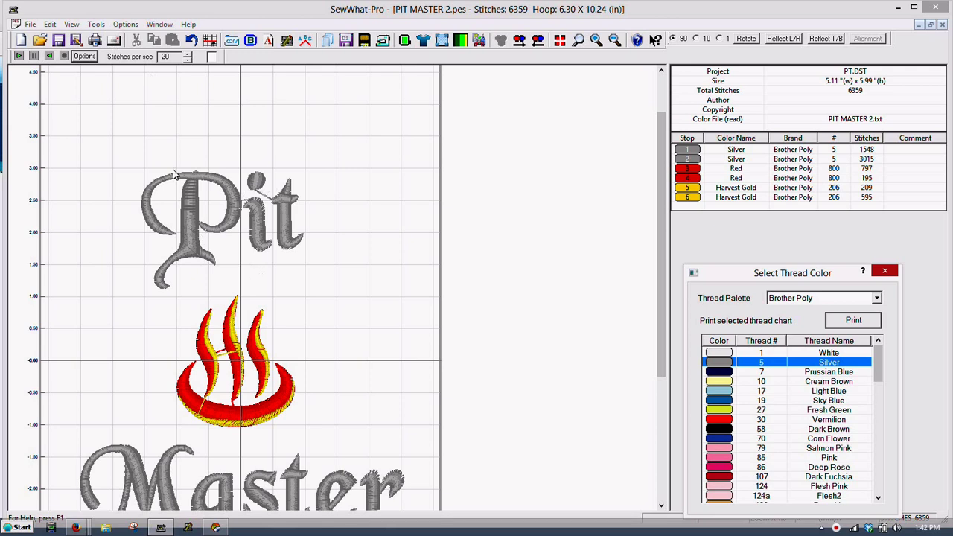
Bring up the Stitch Density and Pull Compensation dialog (density 1.00, compensation 0) and move it higher
left_click(96, 24)
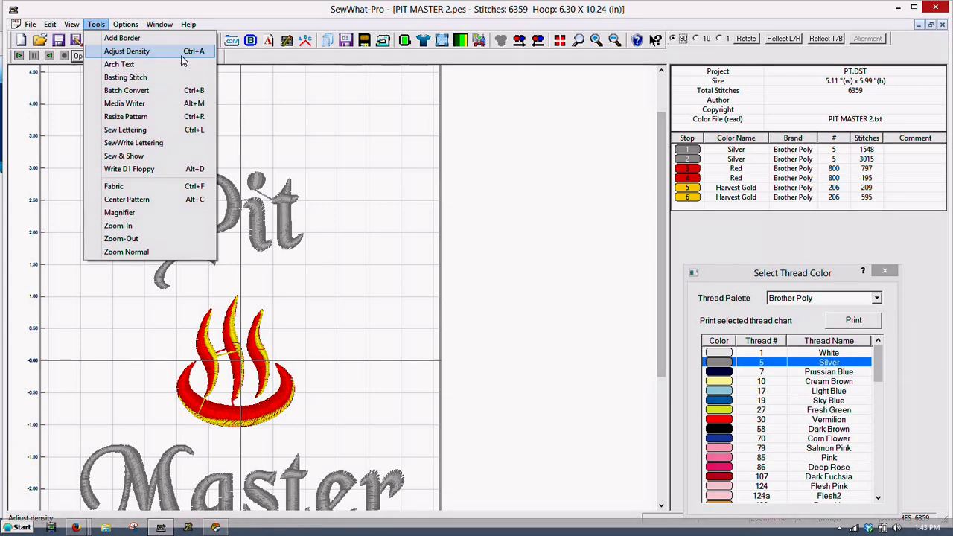
key("Return")
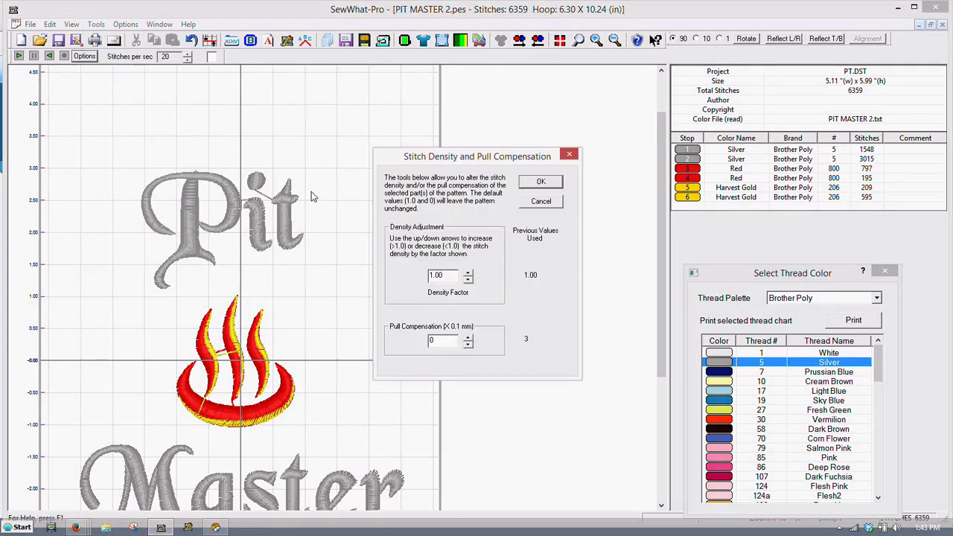
left_click_drag(434, 154, 385, 136)
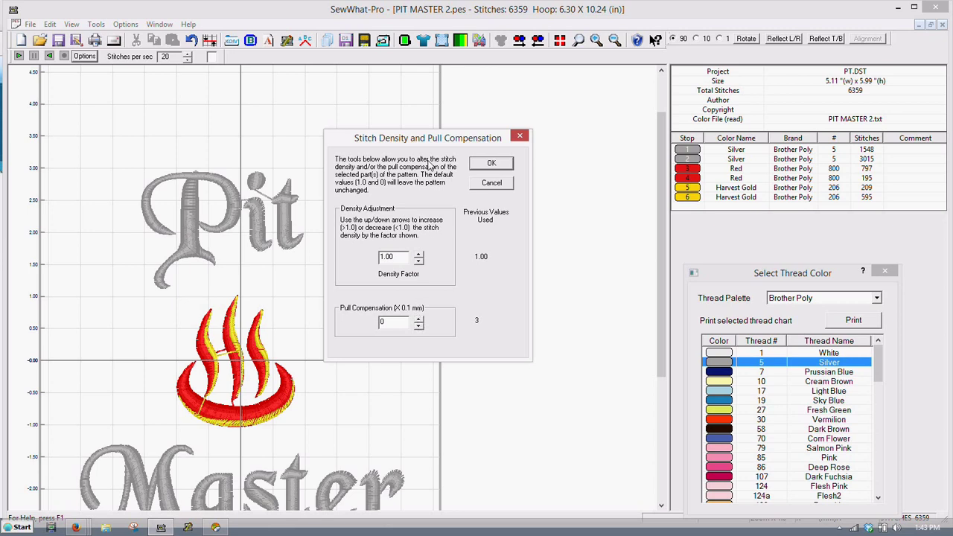
left_click_drag(444, 145, 515, 69)
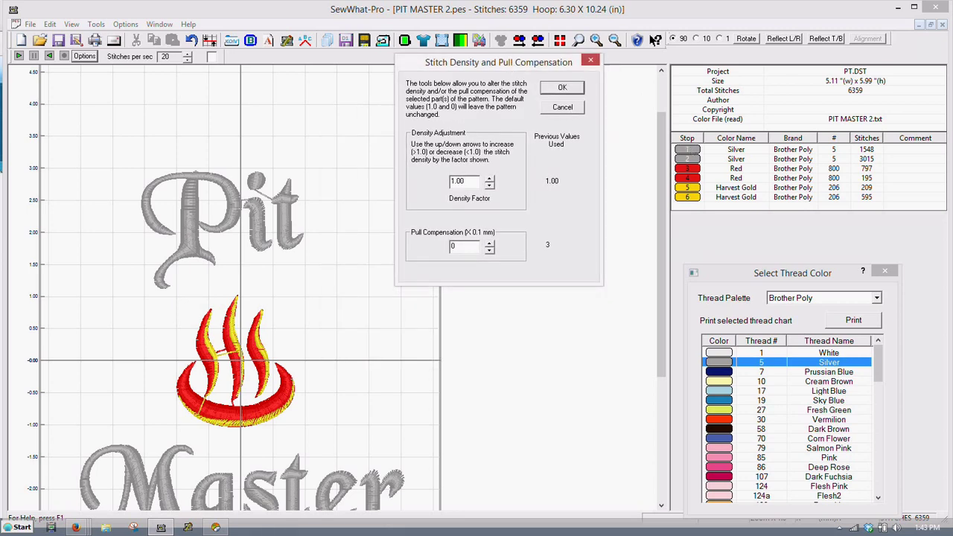
Cancel the density dialog and select only the silver Pit (Stop 1) and Master (Stop 2) lettering
left_click(563, 108)
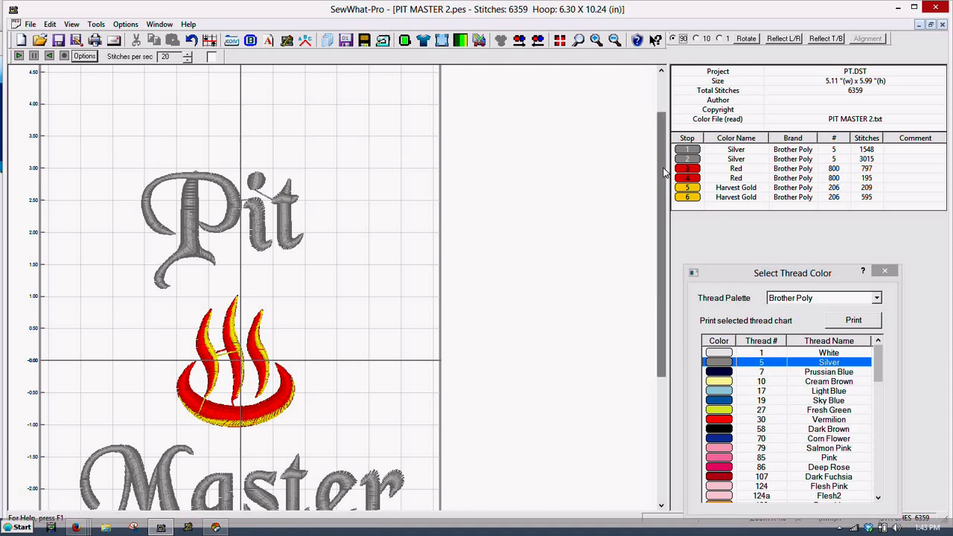
scroll(661, 213, "down", 2)
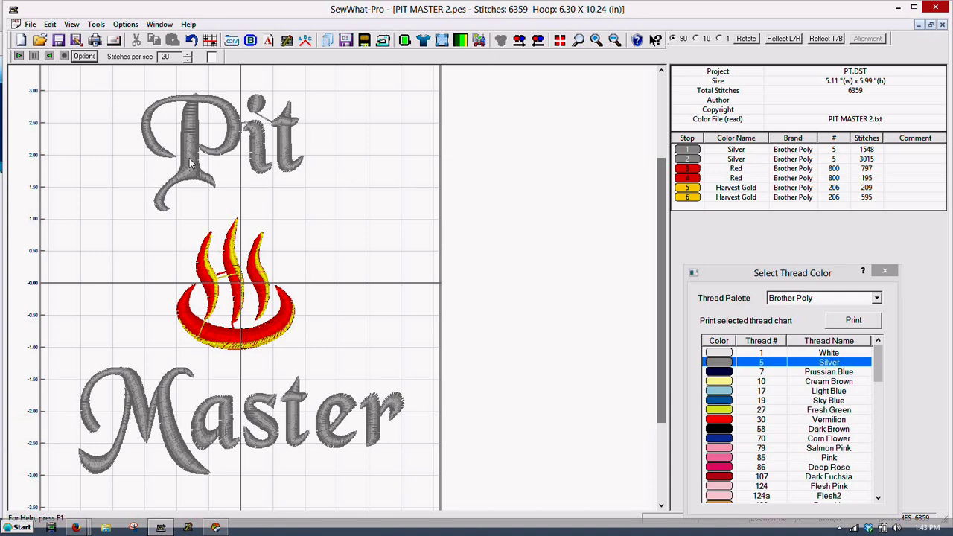
left_click(691, 154)
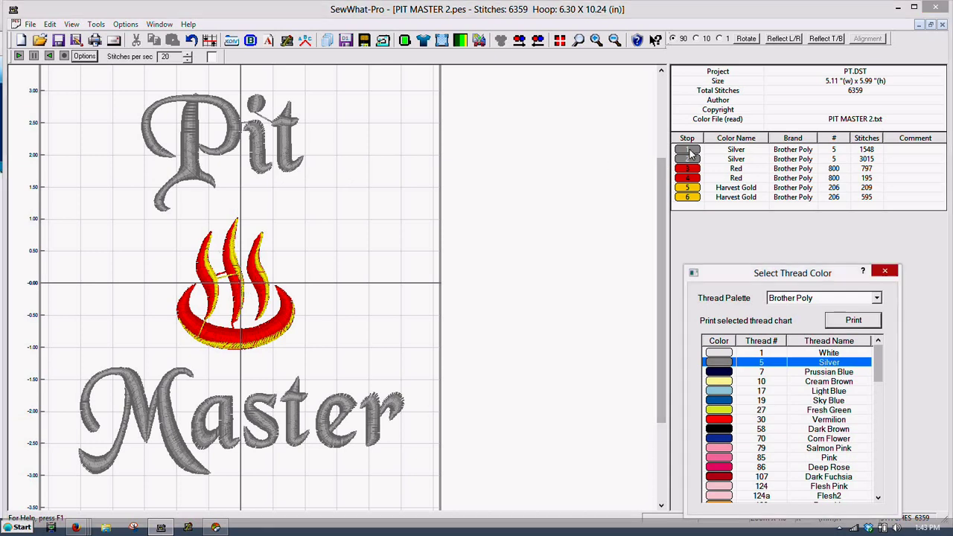
left_click(691, 152)
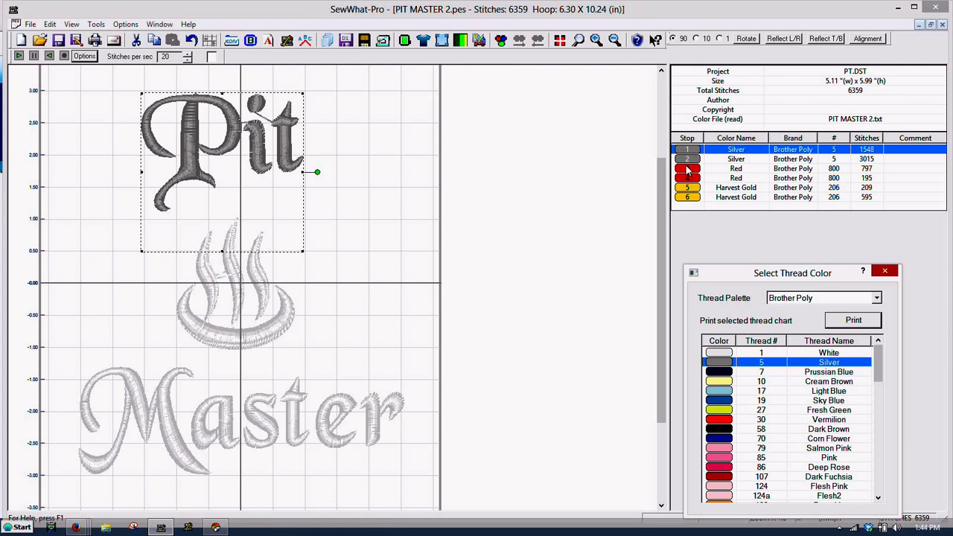
key("Escape")
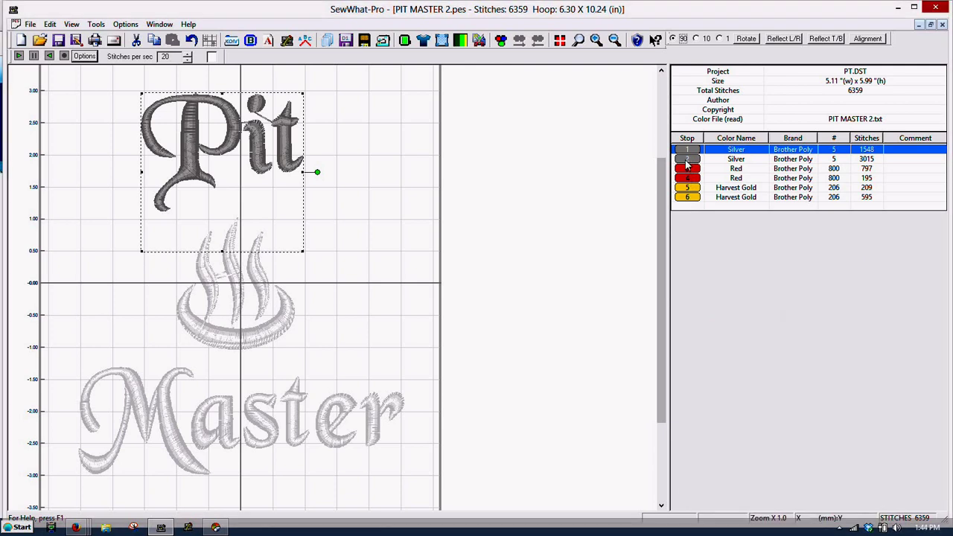
left_click(686, 160, "ctrl")
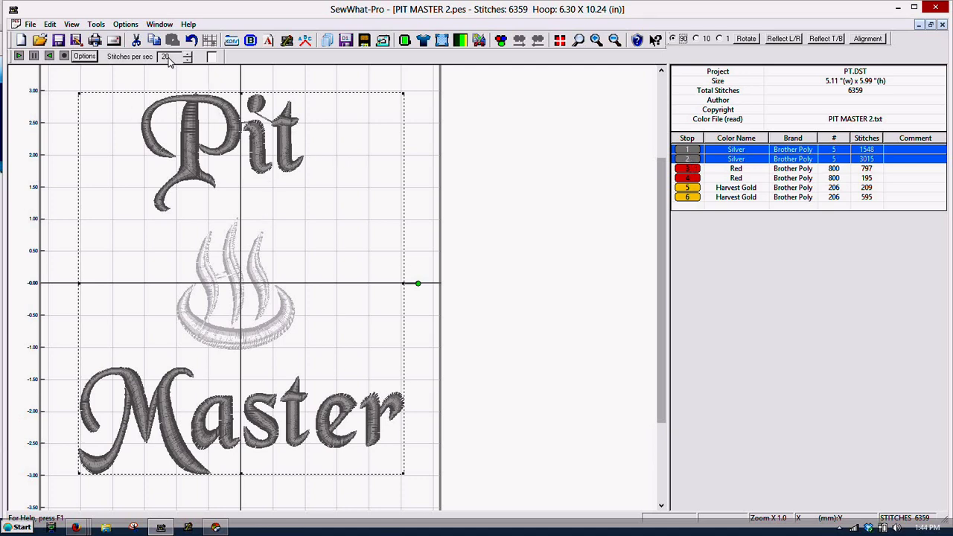
left_click(97, 25)
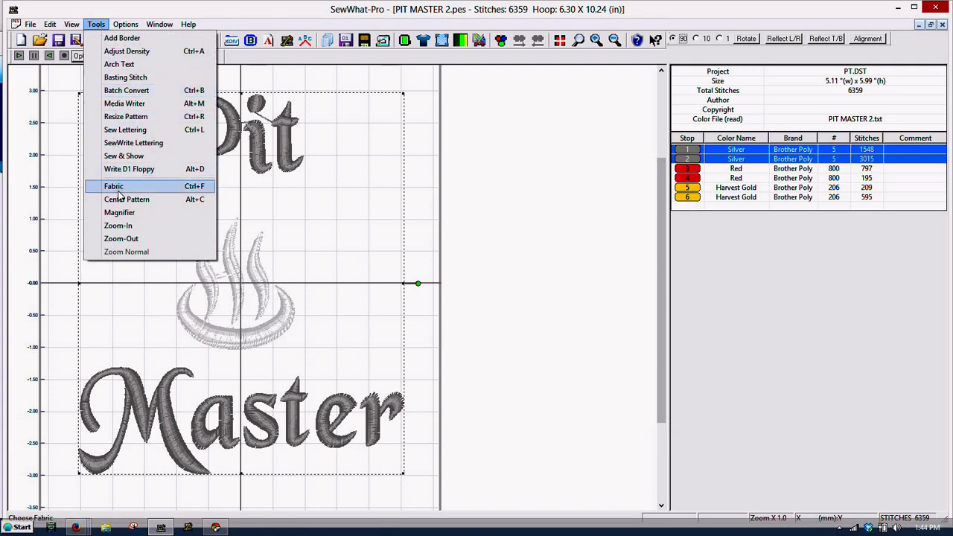
left_click(134, 52)
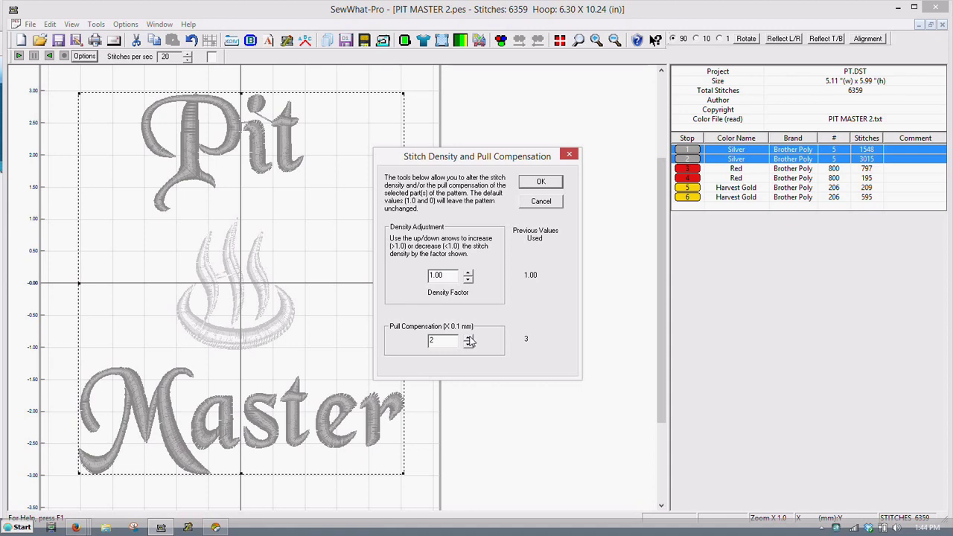
left_click(539, 184)
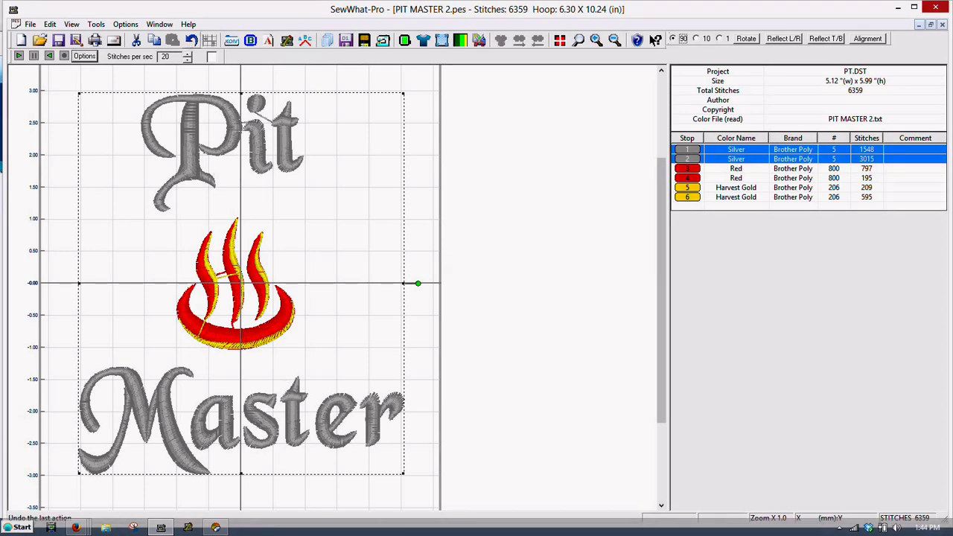
left_click(191, 41)
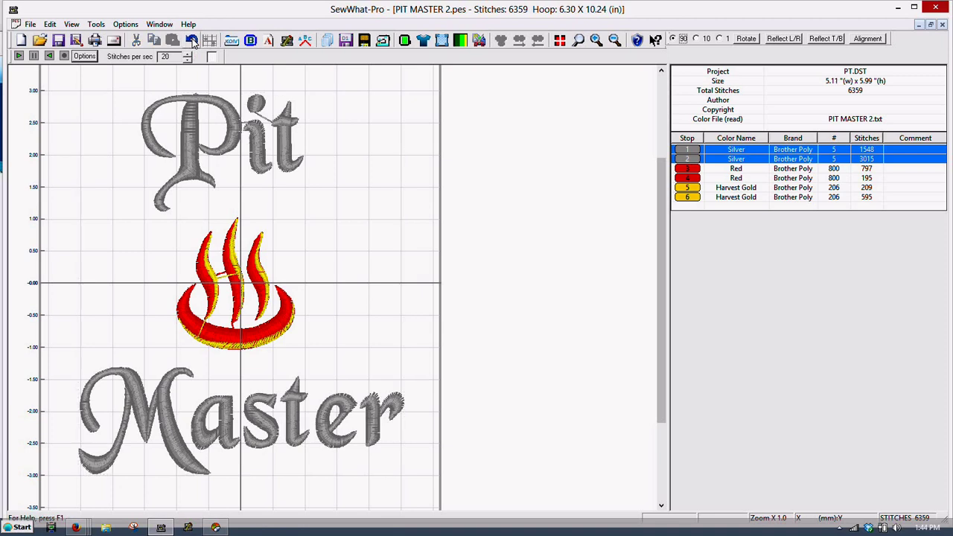
Raise pull compensation two notches on the lettering, growing the design to 5.13" × 6.00"
double_click(210, 181)
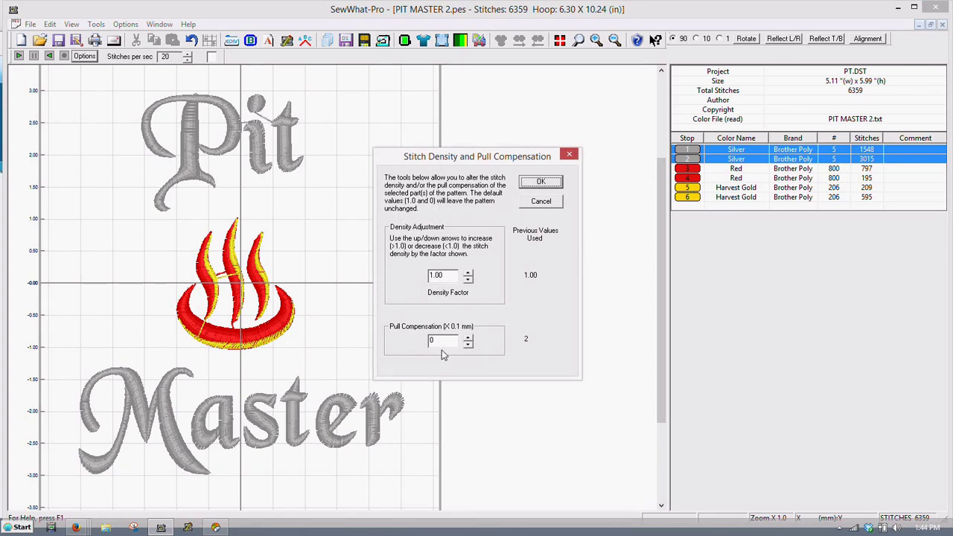
left_click(467, 338)
left_click(468, 337)
left_click(534, 186)
left_click(539, 185)
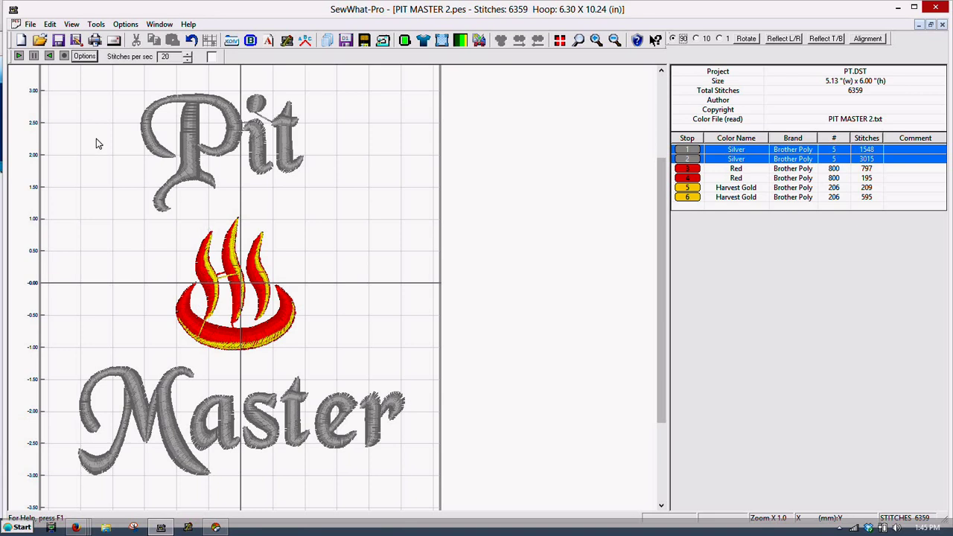
Save the design as a new file, 'PIT MASTER Thicker.pes', in Brother/Baby Lock format
left_click(30, 24)
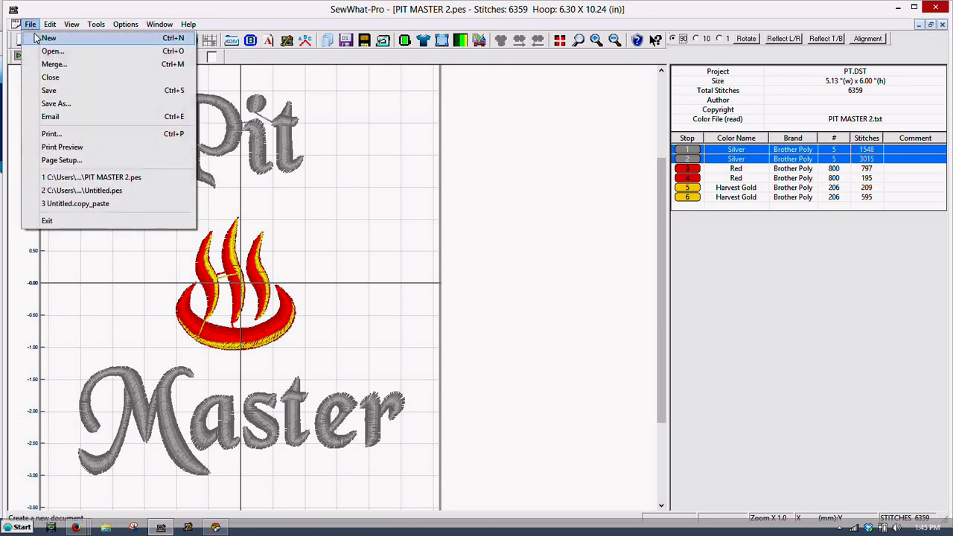
left_click(65, 105)
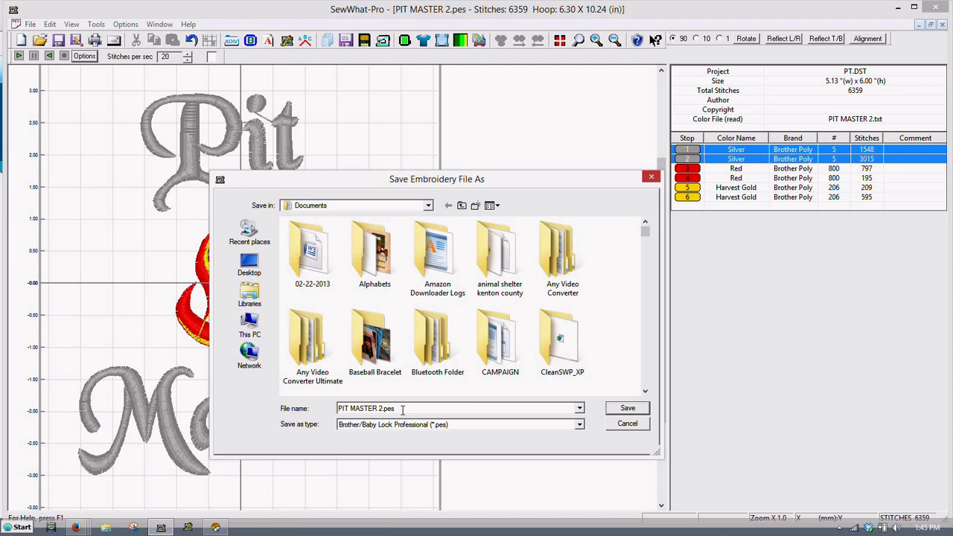
left_click(402, 409)
key("BackSpace")
key("BackSpace")
key("BackSpace")
key("BackSpace")
key("BackSpace")
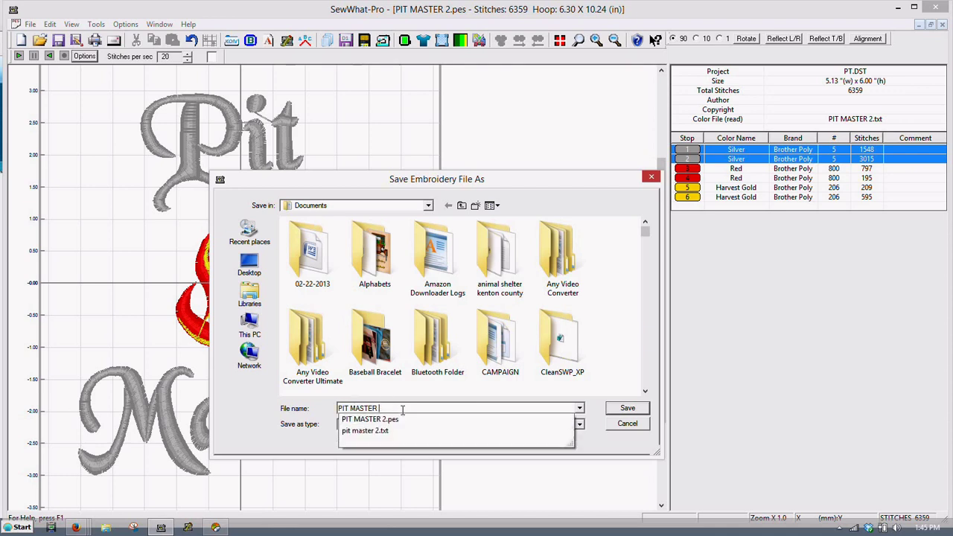
type("REV")
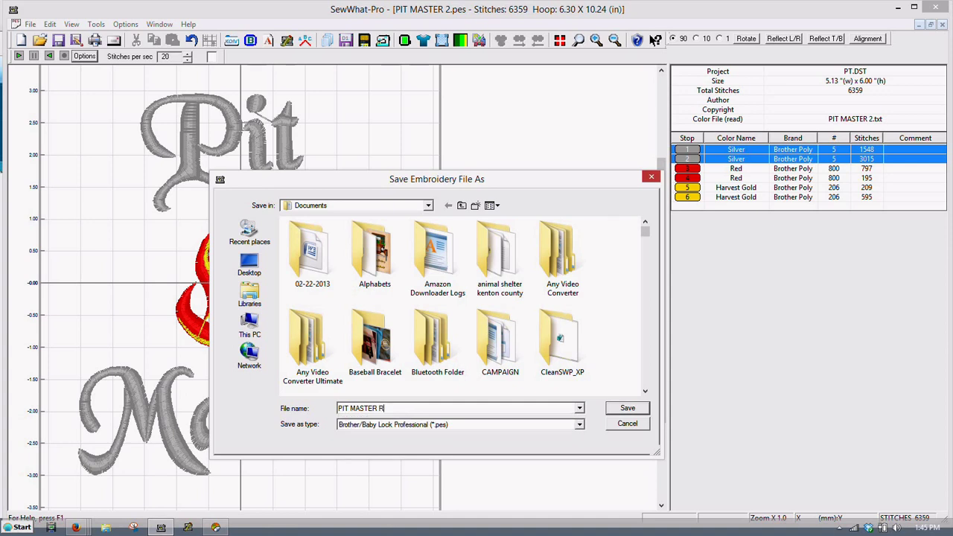
key("BackSpace")
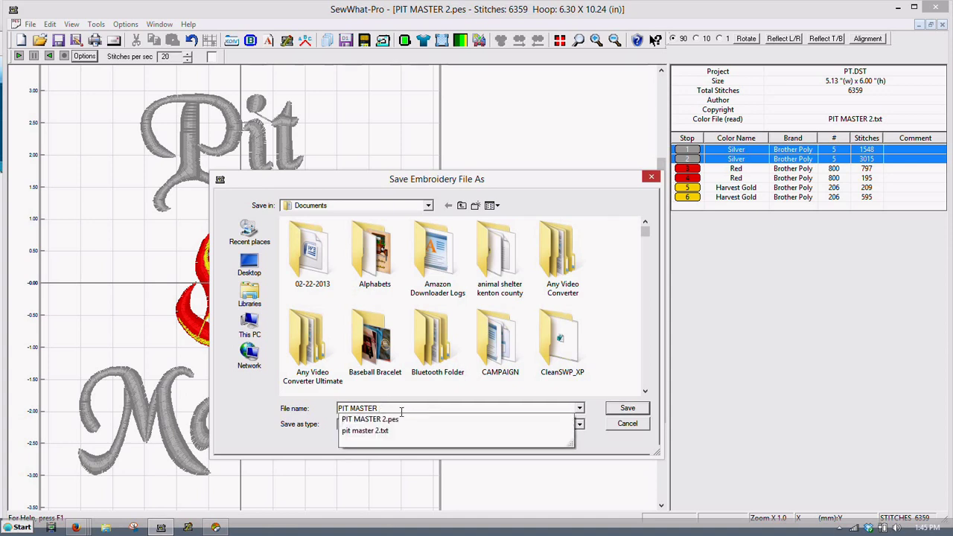
type("Thicker")
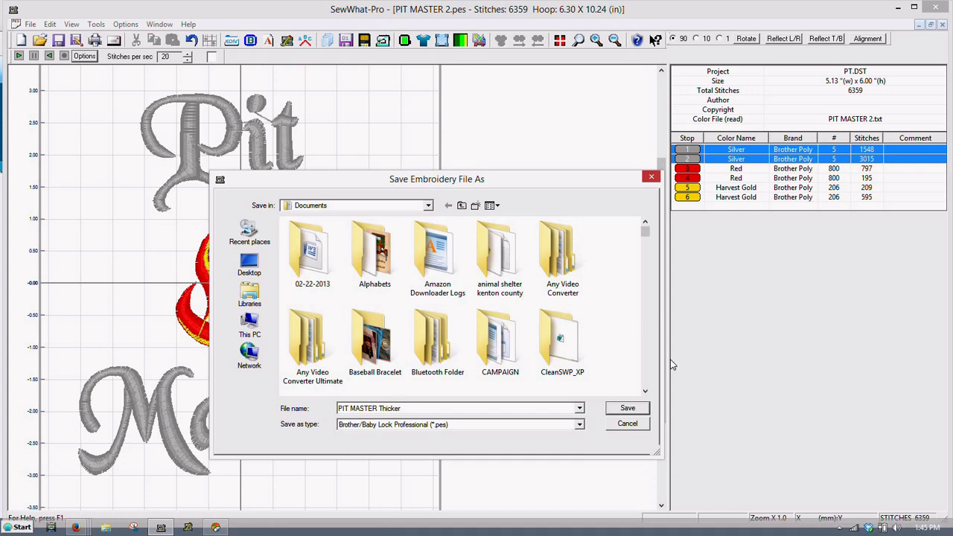
left_click(624, 409)
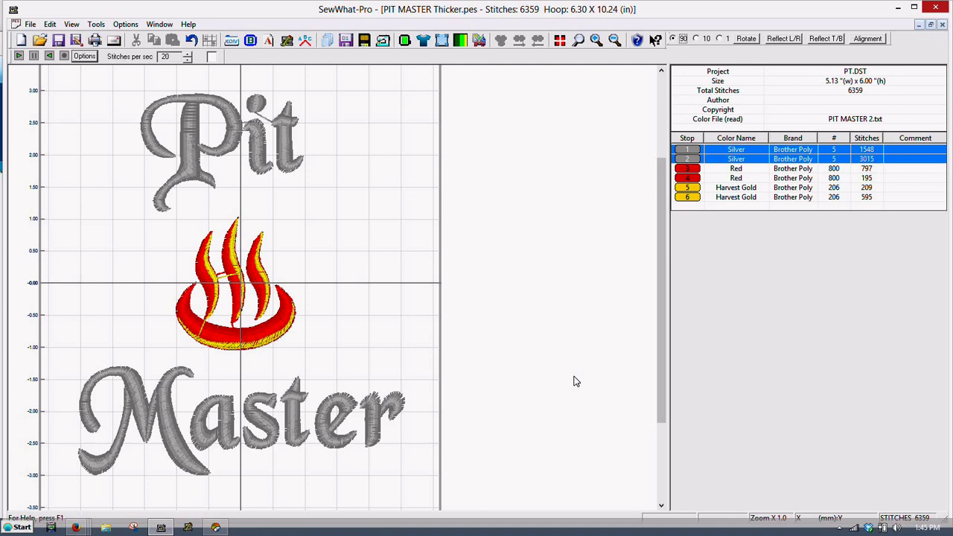